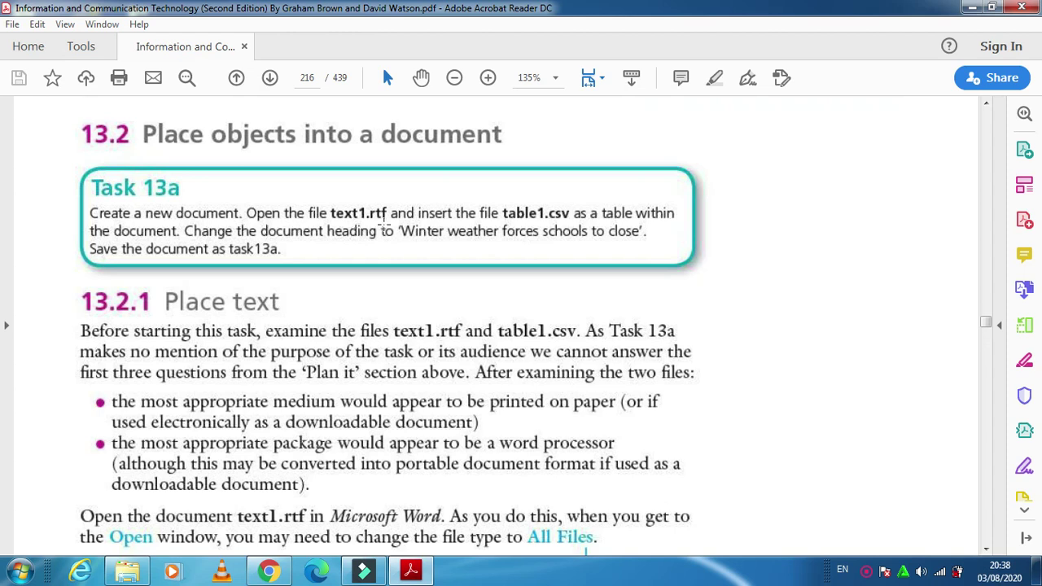
# - Open text1 from the Chapter13 source files folder in Word via Explorer
pyautogui.click(137, 575)
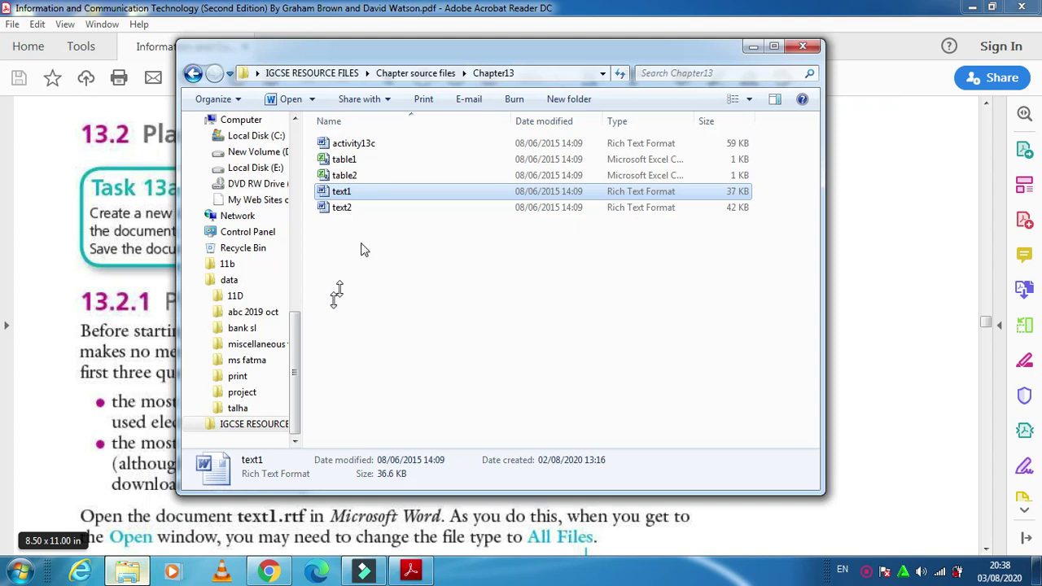
pyautogui.doubleClick(370, 195)
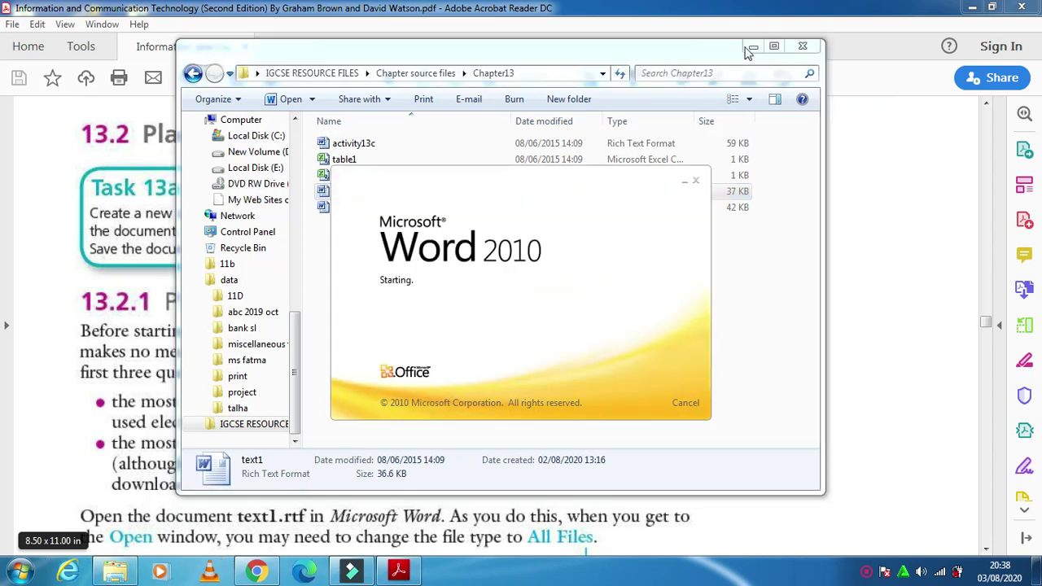
# - Select the <Place table here> line and open the Insert tab's Object dropdown
pyautogui.click(749, 45)
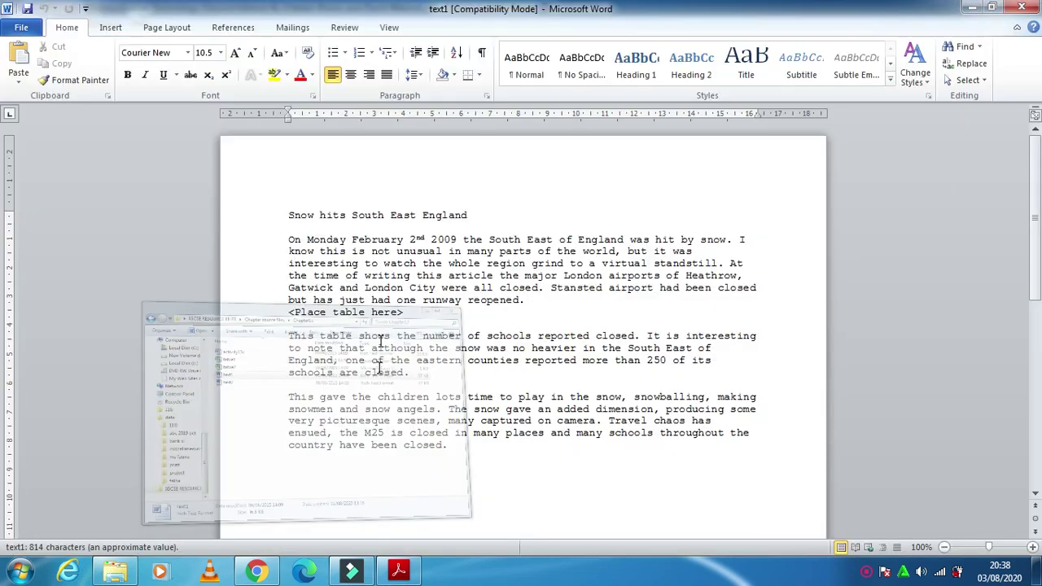
pyautogui.click(409, 573)
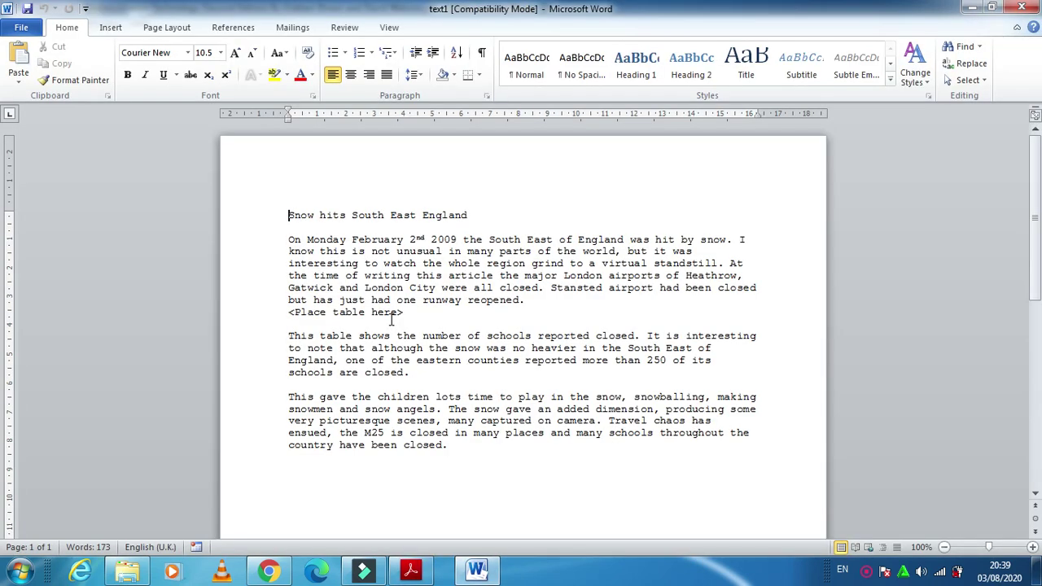
pyautogui.click(401, 312)
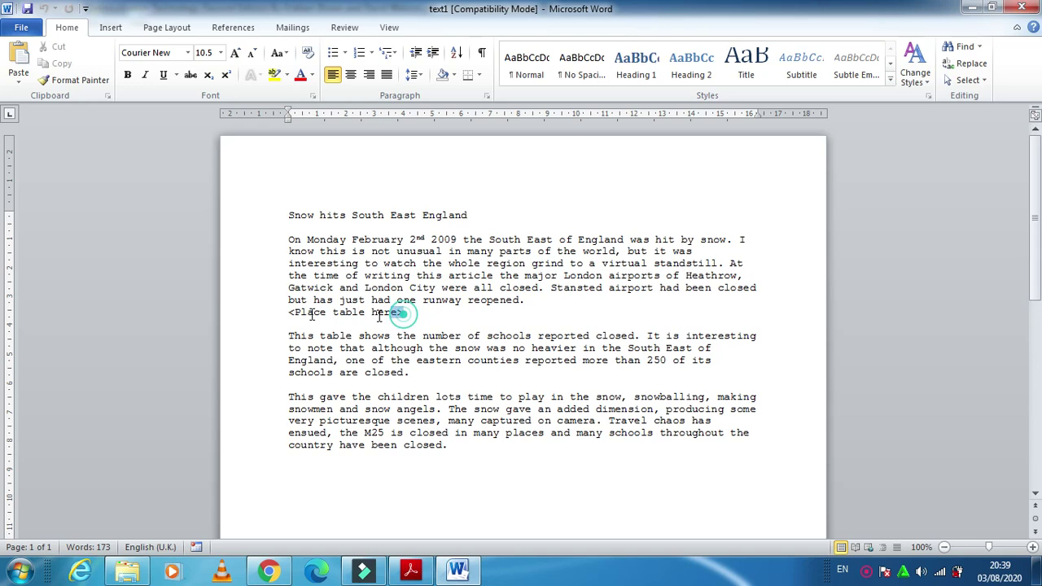
pyautogui.tripleClick(378, 314)
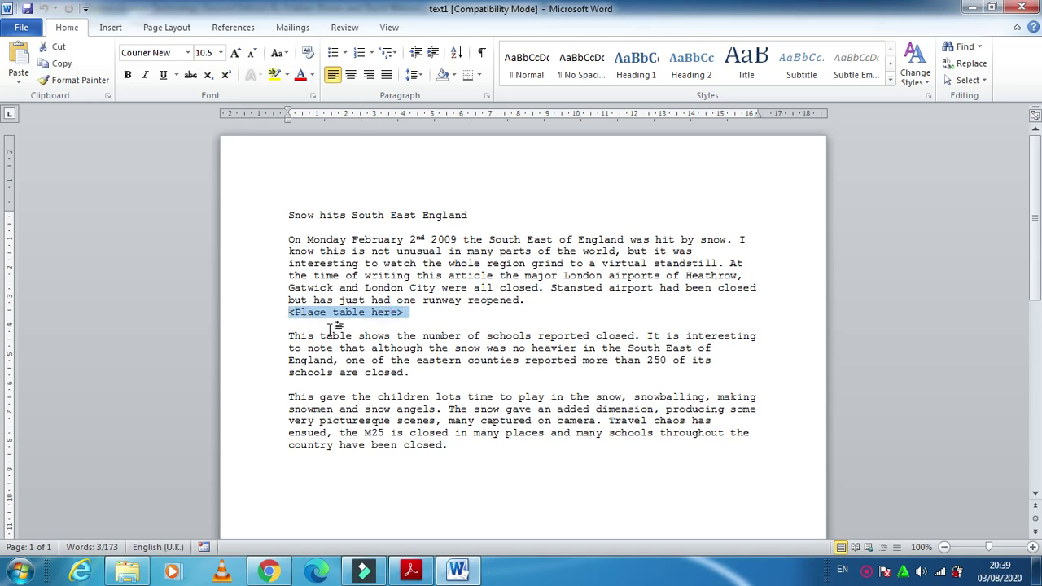
pyautogui.click(108, 29)
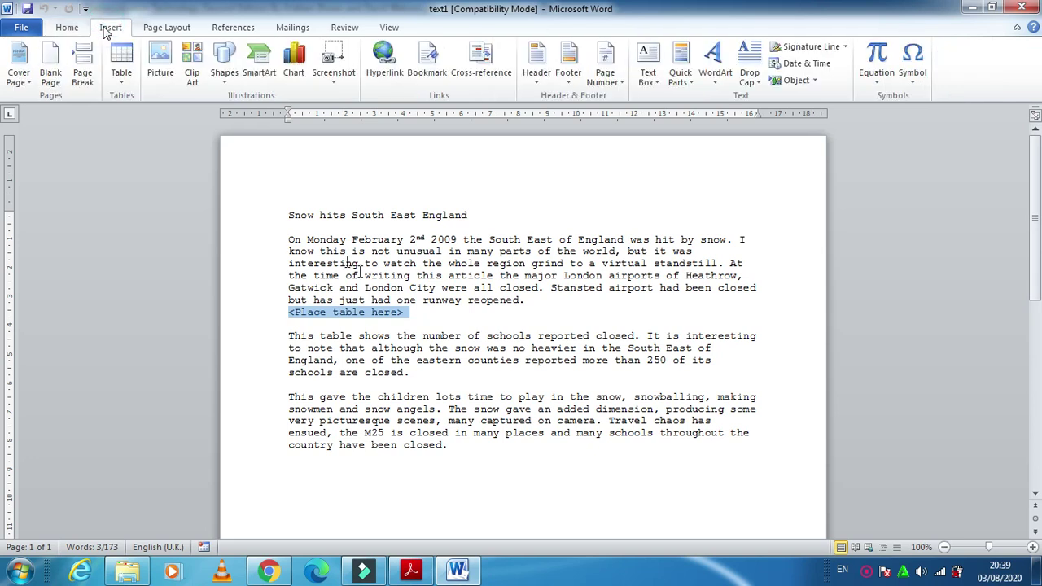
pyautogui.click(814, 80)
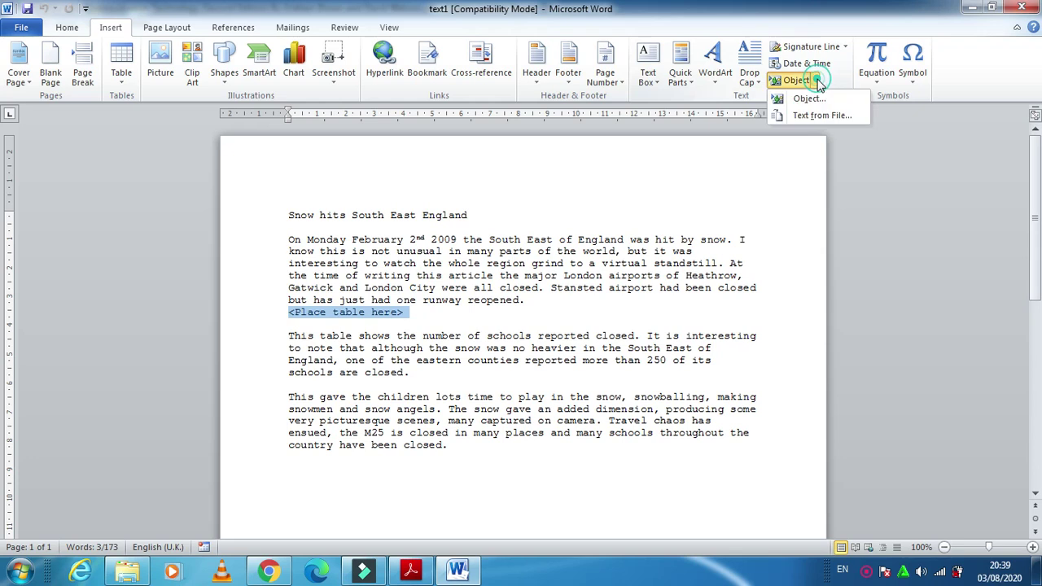
# - Insert table1 from the Chapter13 folder using Text from File with All Files shown
pyautogui.click(852, 118)
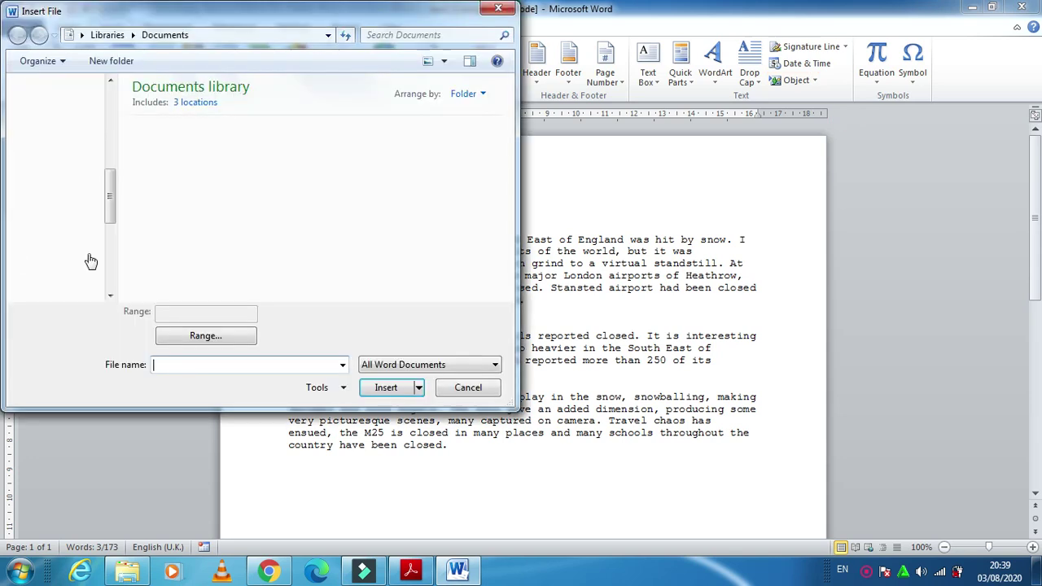
pyautogui.click(62, 153)
pyautogui.doubleClick(370, 239)
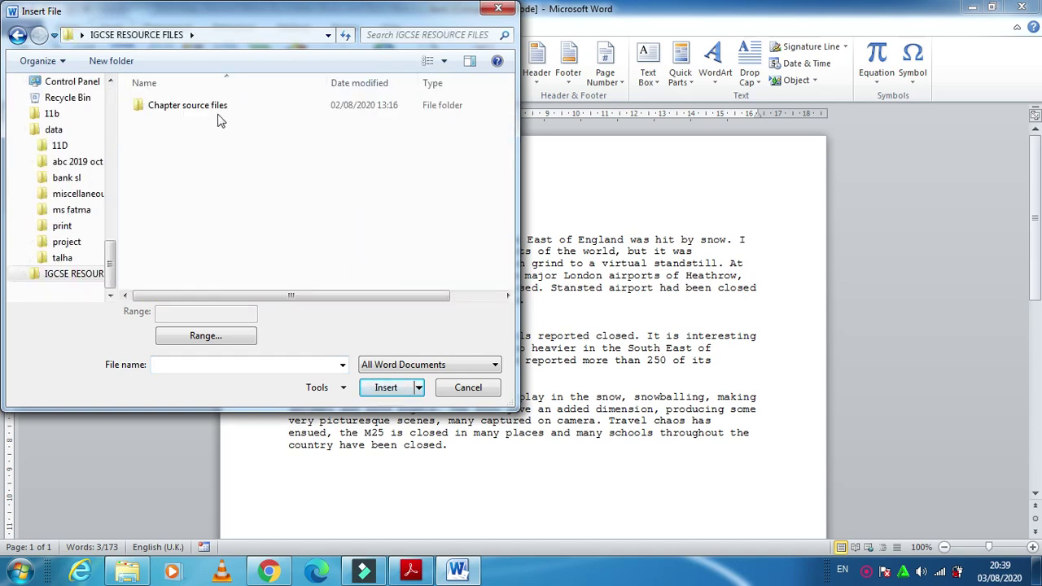
pyautogui.doubleClick(216, 110)
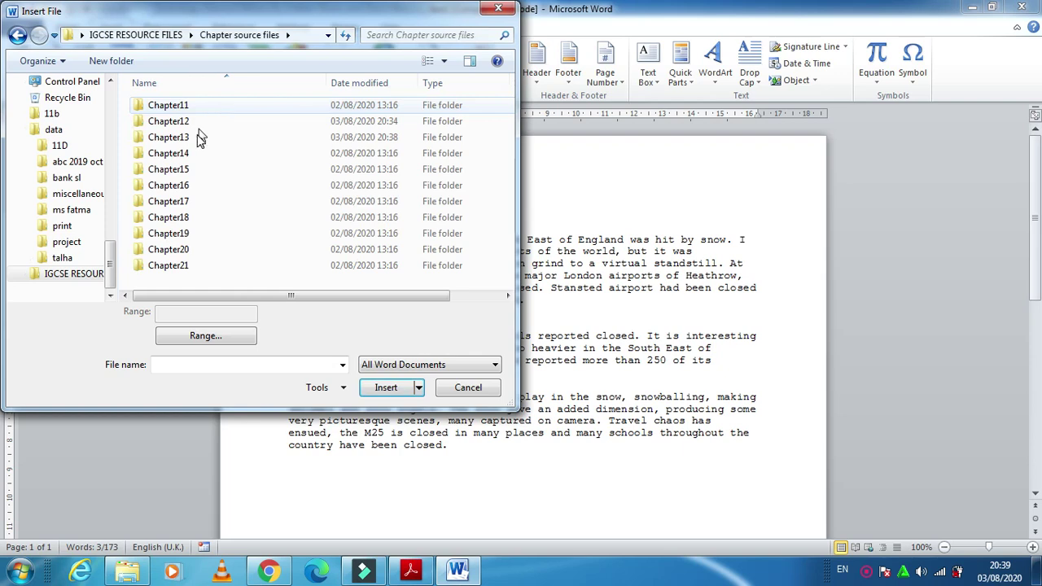
pyautogui.doubleClick(201, 139)
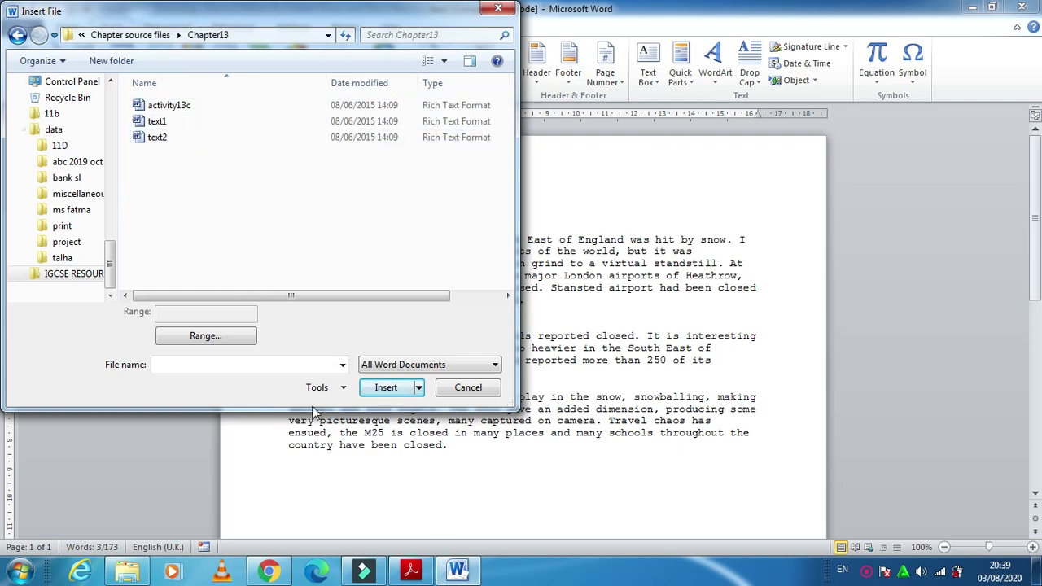
pyautogui.click(423, 370)
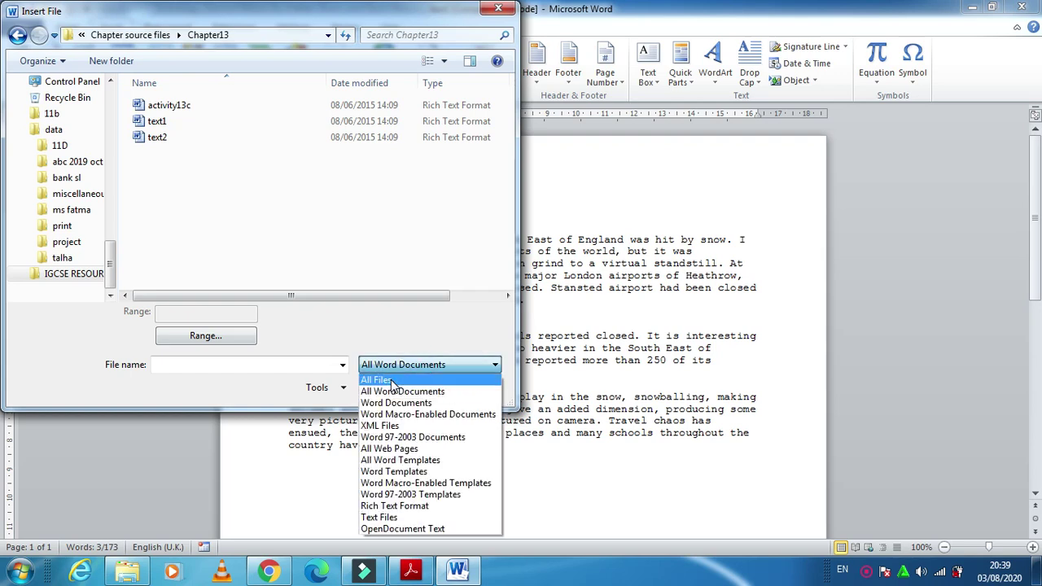
pyautogui.click(377, 380)
pyautogui.click(158, 122)
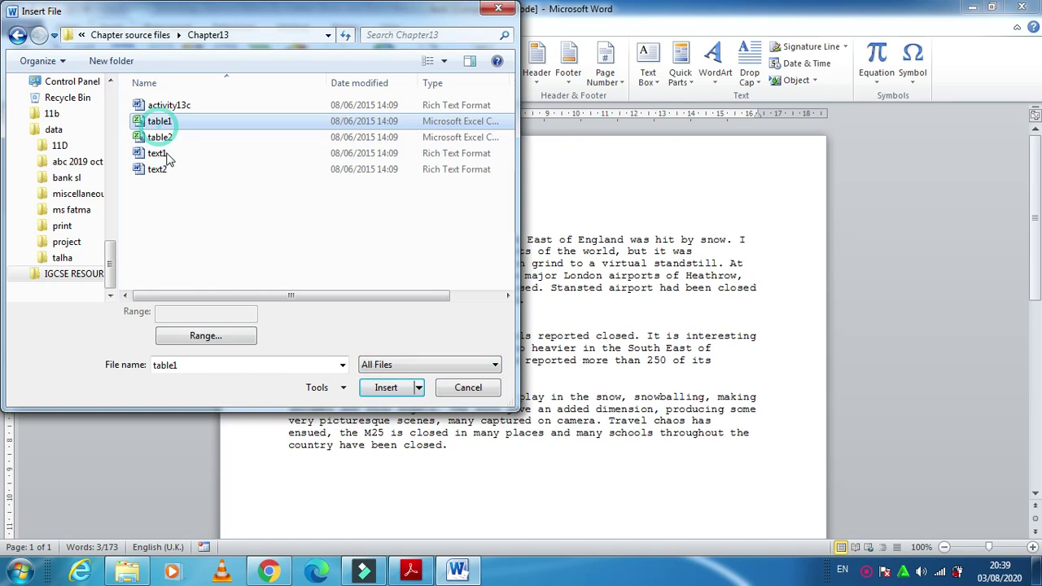
pyautogui.click(379, 387)
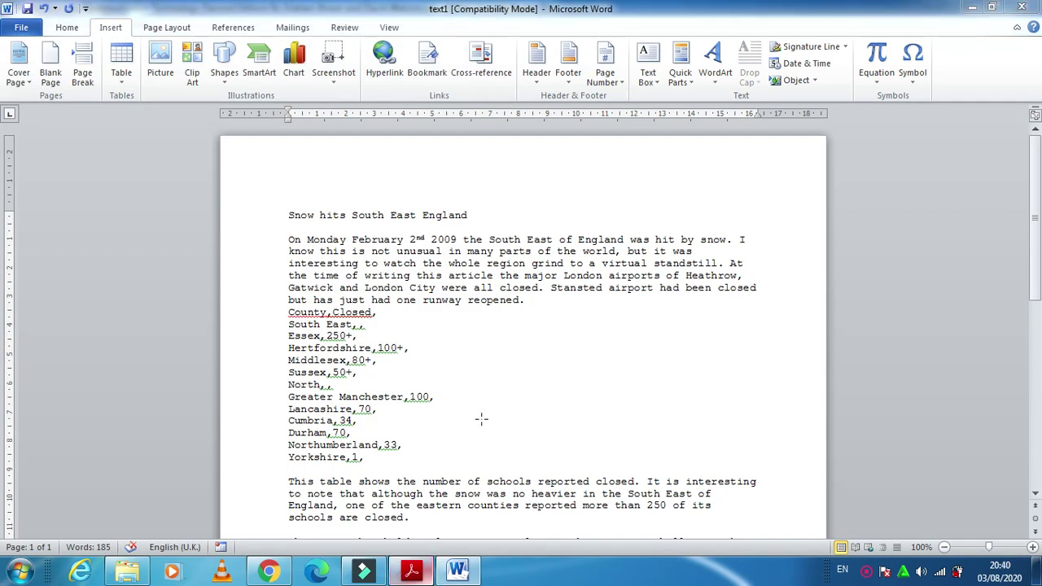
# - Convert the comma-separated County and Closed lines into a table
pyautogui.hotkey('alt', 'Tab')
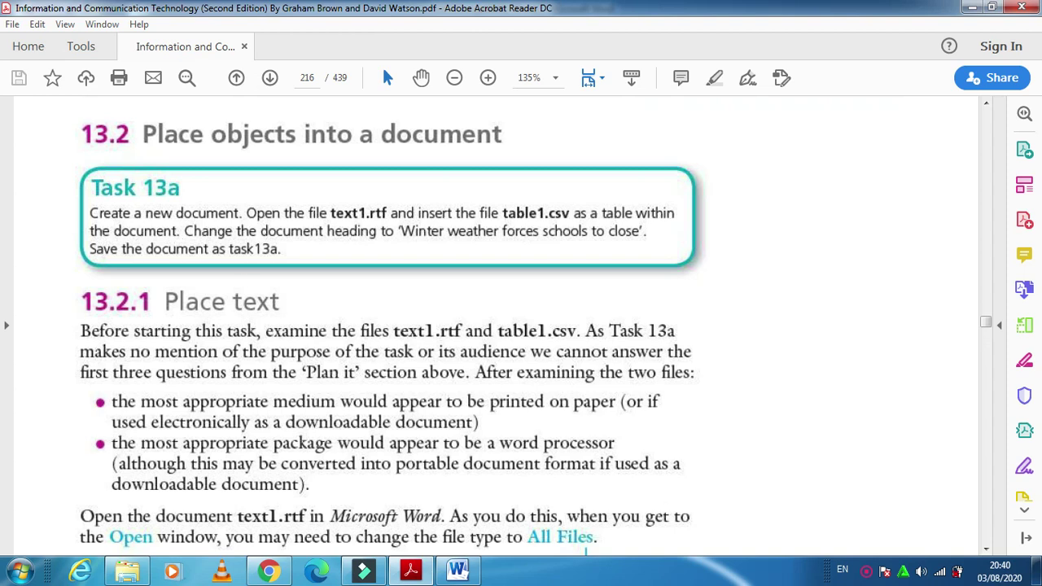
pyautogui.click(455, 572)
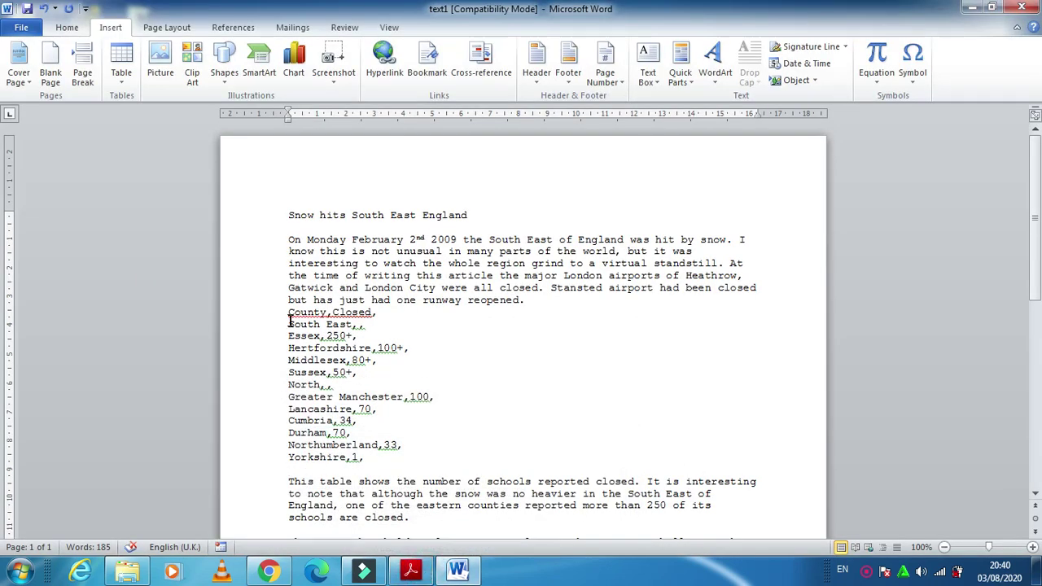
pyautogui.moveTo(286, 313); pyautogui.dragTo(405, 460)
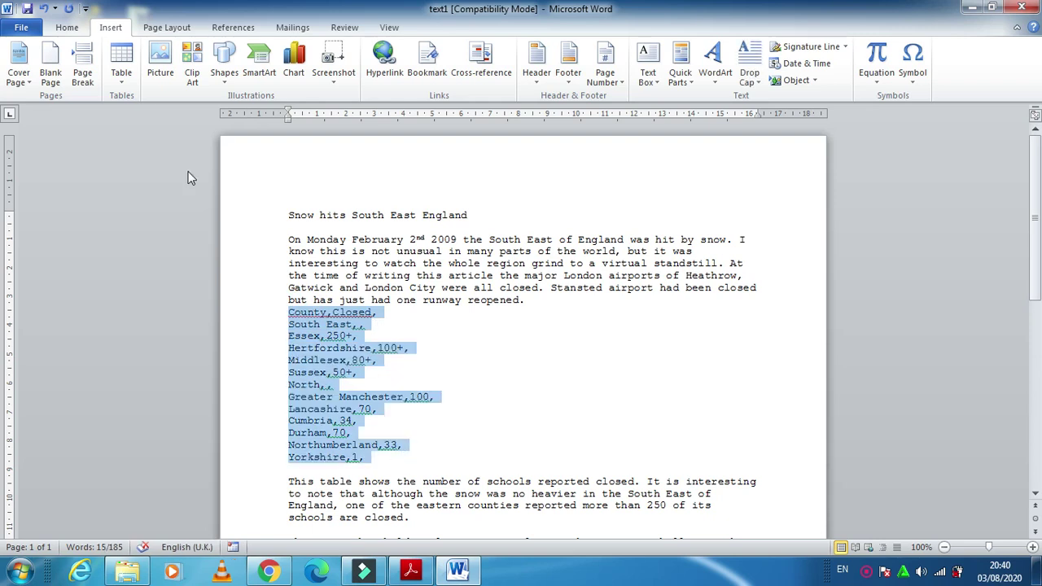
pyautogui.click(120, 75)
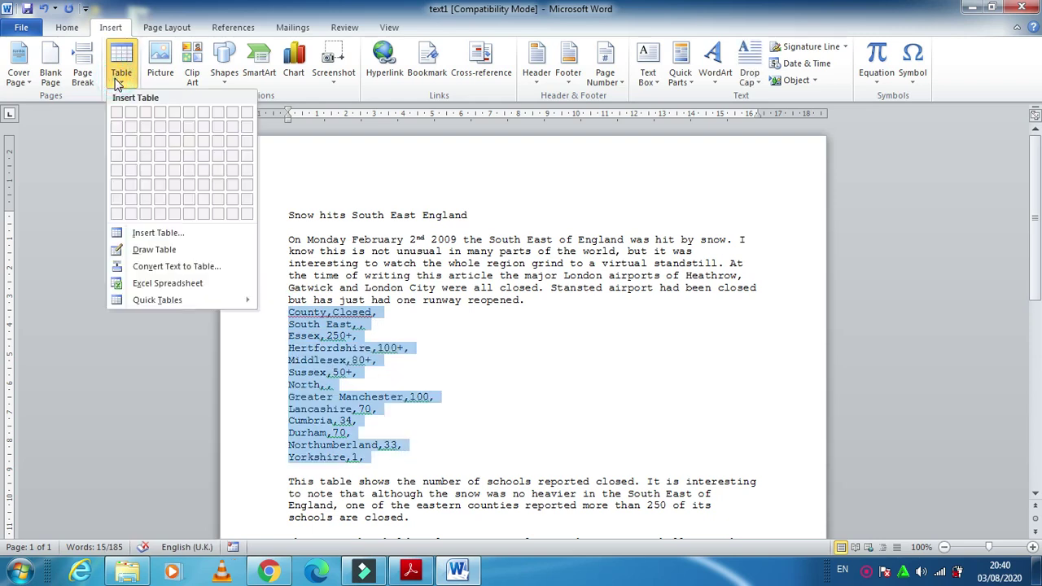
pyautogui.click(177, 267)
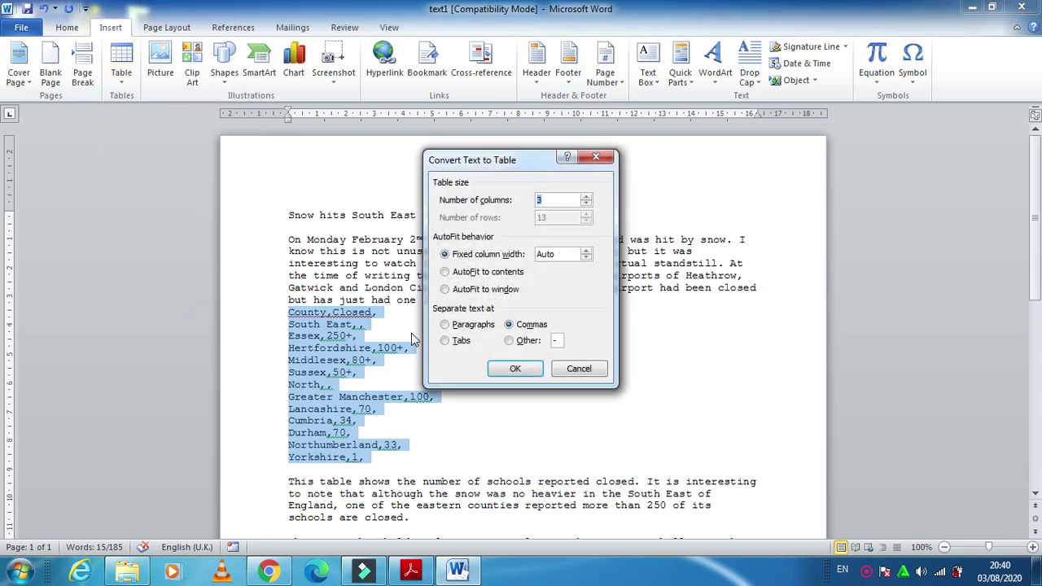
pyautogui.click(508, 373)
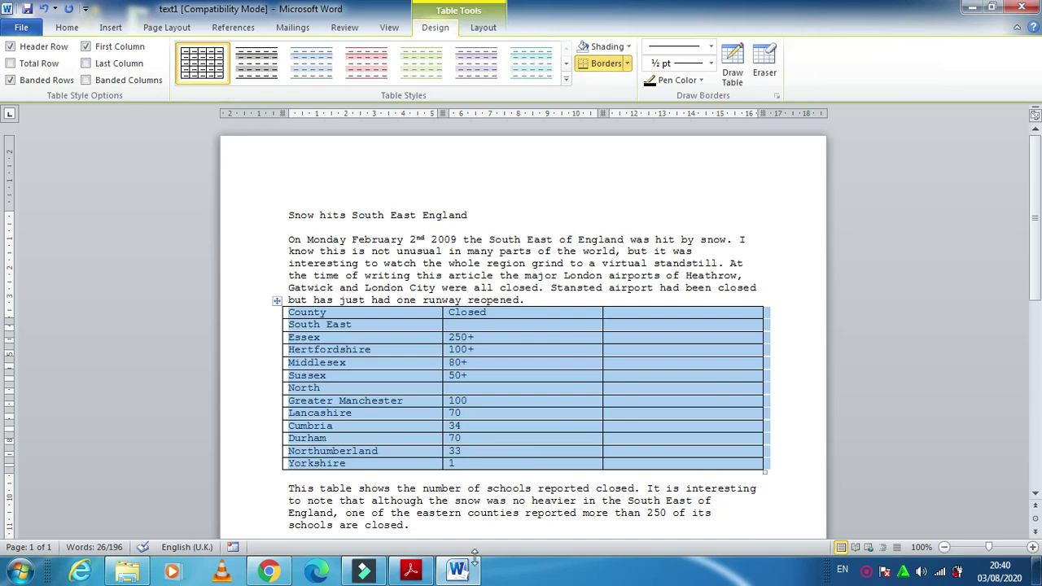
# - Delete the empty third column, leaving a two-column County/Closed table
pyautogui.click(674, 303)
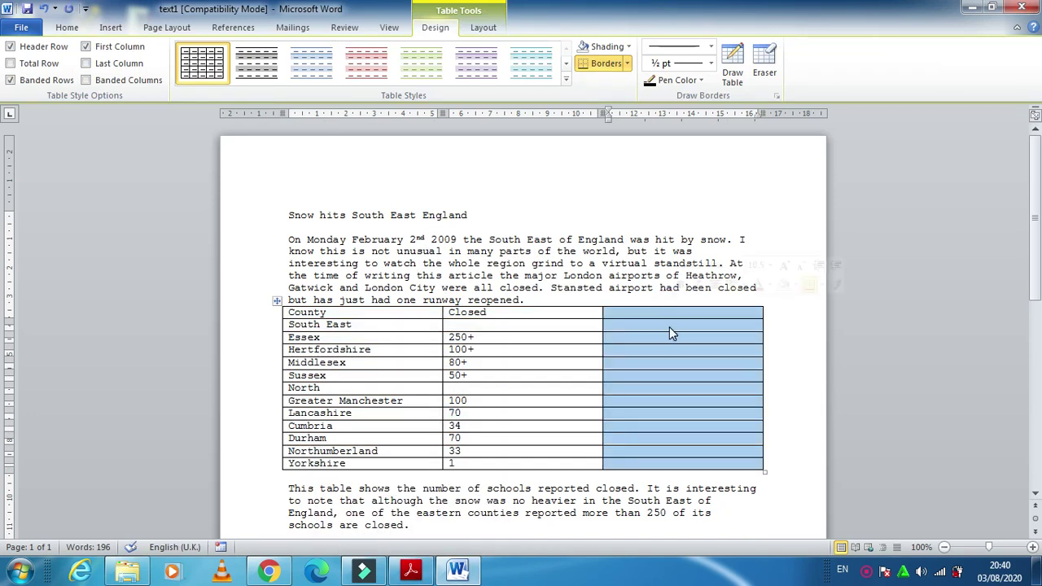
pyautogui.rightClick(669, 326)
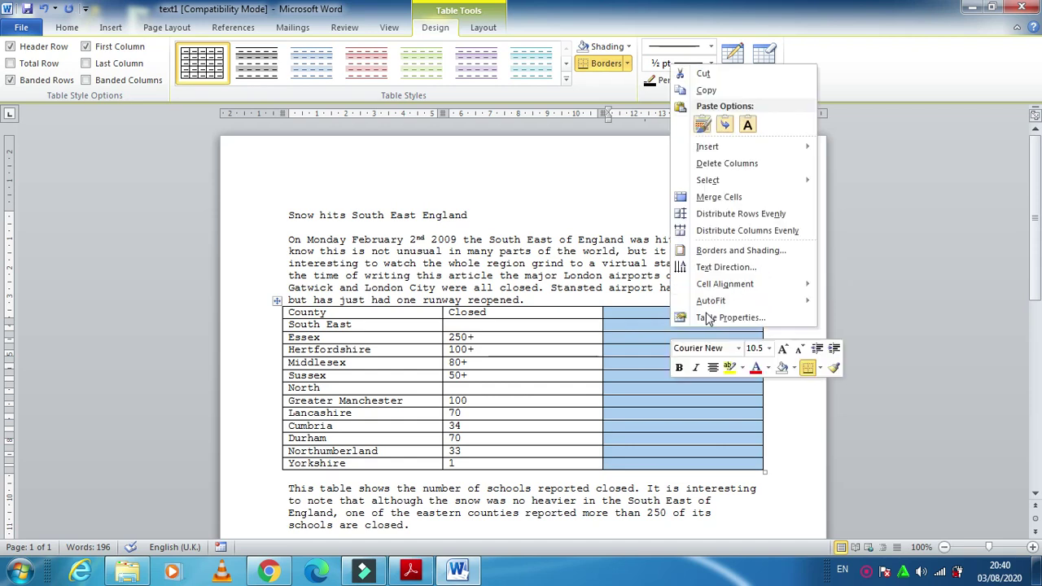
pyautogui.click(723, 163)
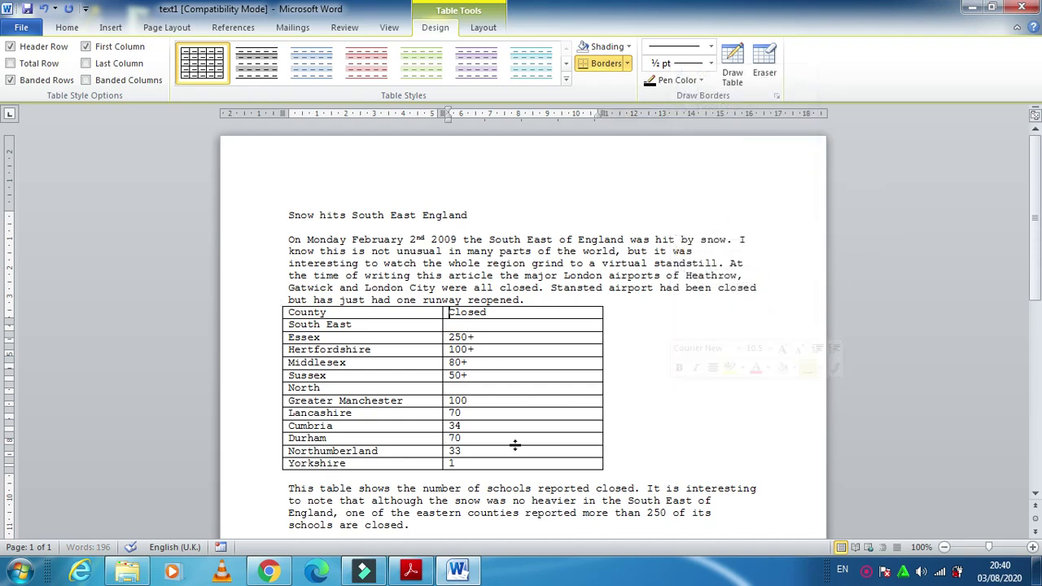
pyautogui.hotkey('alt', 'Tab')
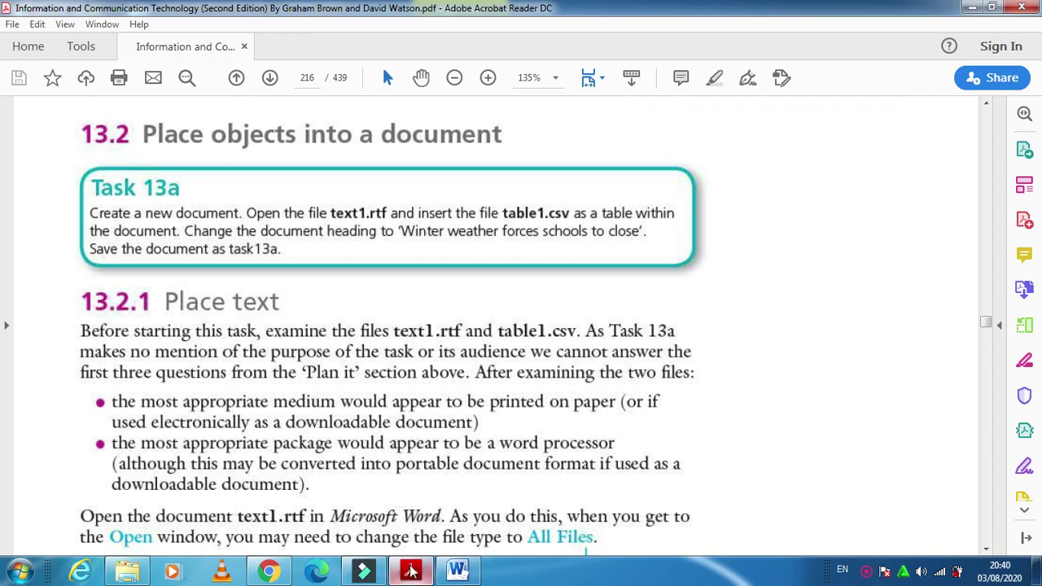
# - Replace the 'Snow hits South East England' heading with 'Winter weather forces schools to close'
pyautogui.click(457, 572)
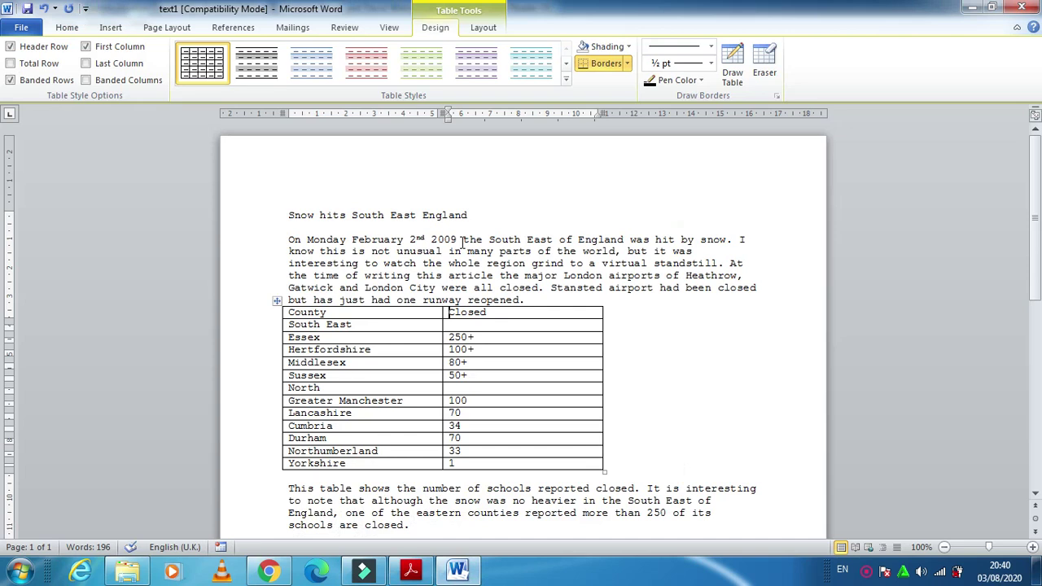
pyautogui.moveTo(472, 215); pyautogui.dragTo(301, 210)
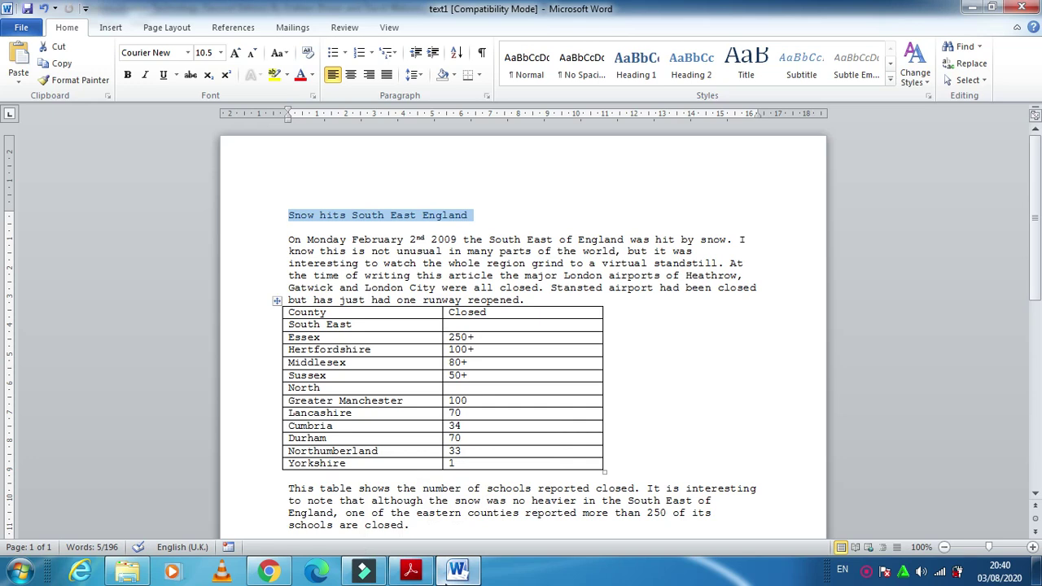
pyautogui.write('Winter')
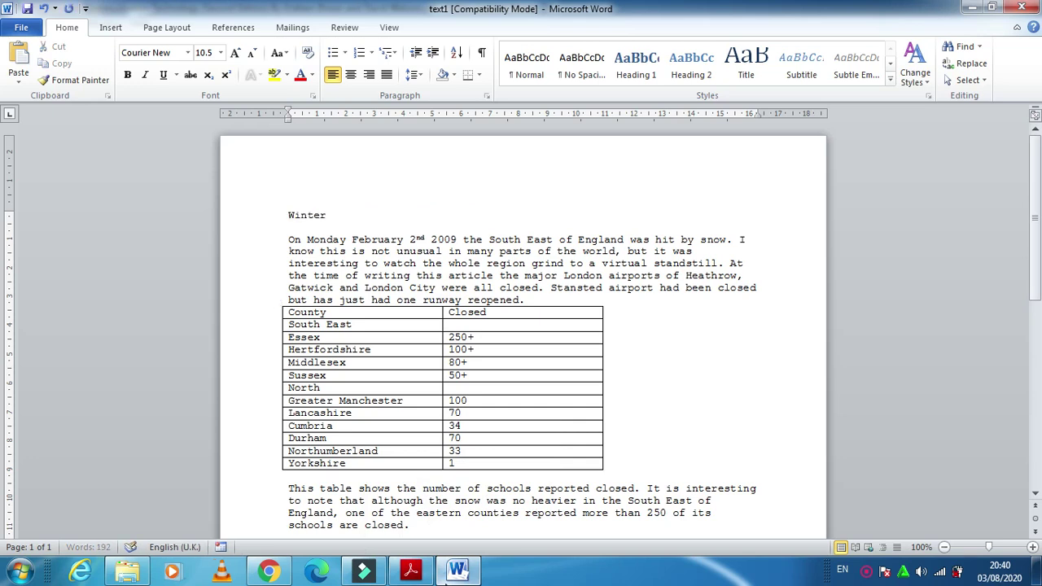
pyautogui.write(' weather forec')
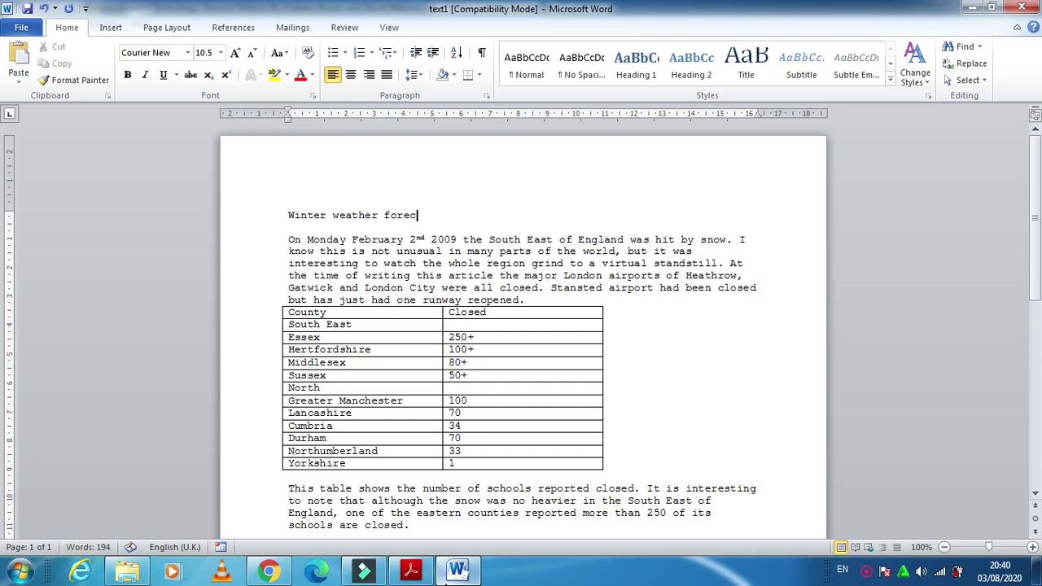
pyautogui.press('BackSpace')
pyautogui.write('ces schools to cloas')
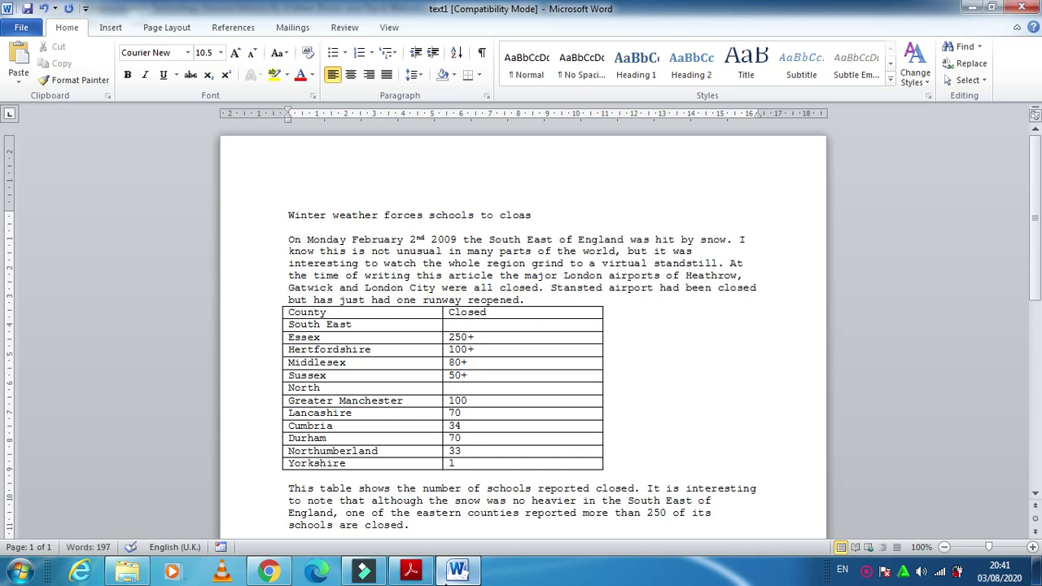
pyautogui.press('BackSpace')
pyautogui.press('BackSpace')
pyautogui.write('se')
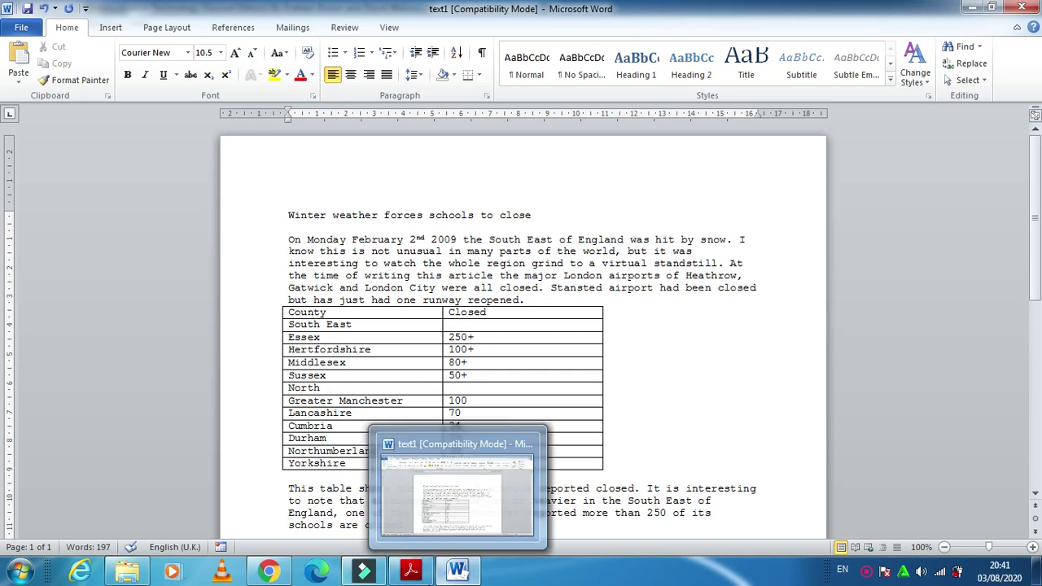
pyautogui.click(429, 576)
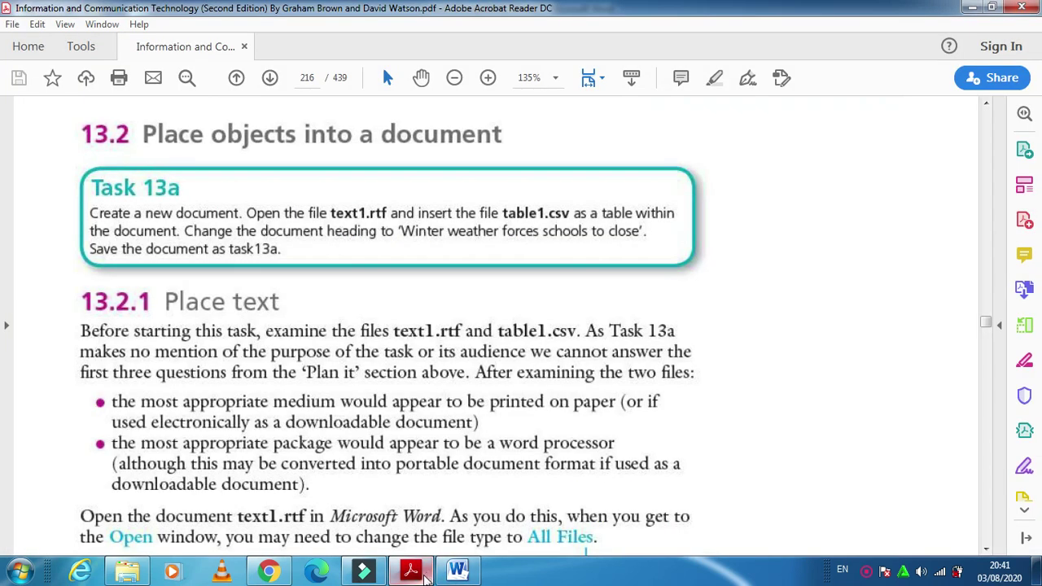
# - Minimise Acrobat Reader to show the Word document with its new heading and table
pyautogui.click(425, 576)
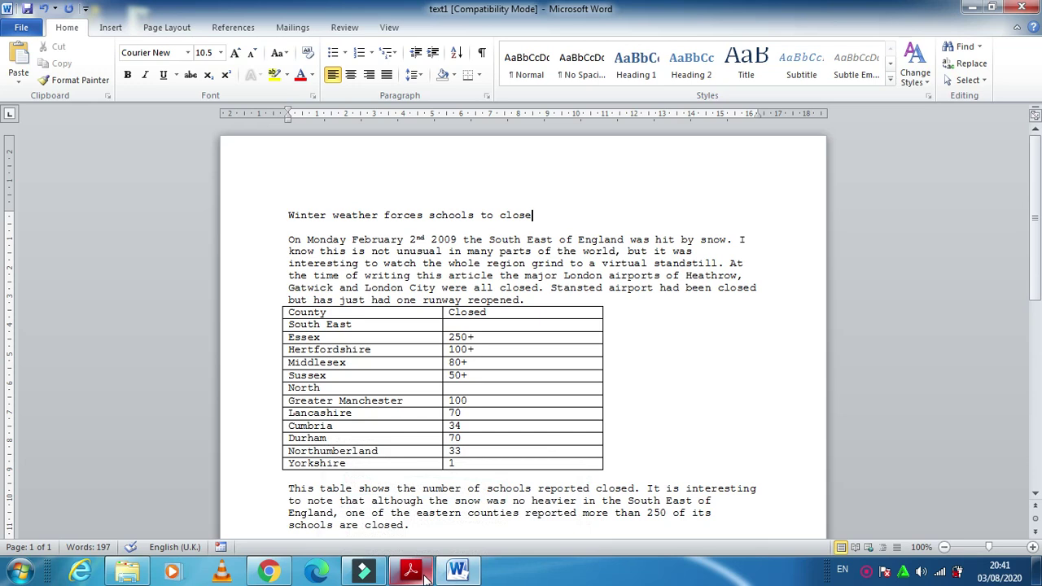